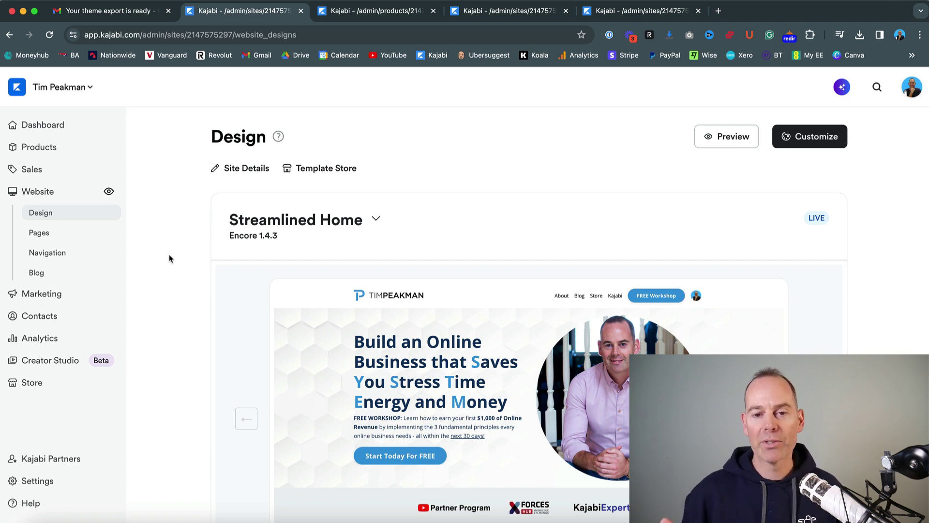
Step: Export the live Streamlined Home template as a .zip from its chevron menu
scroll(170, 257, "down", 3)
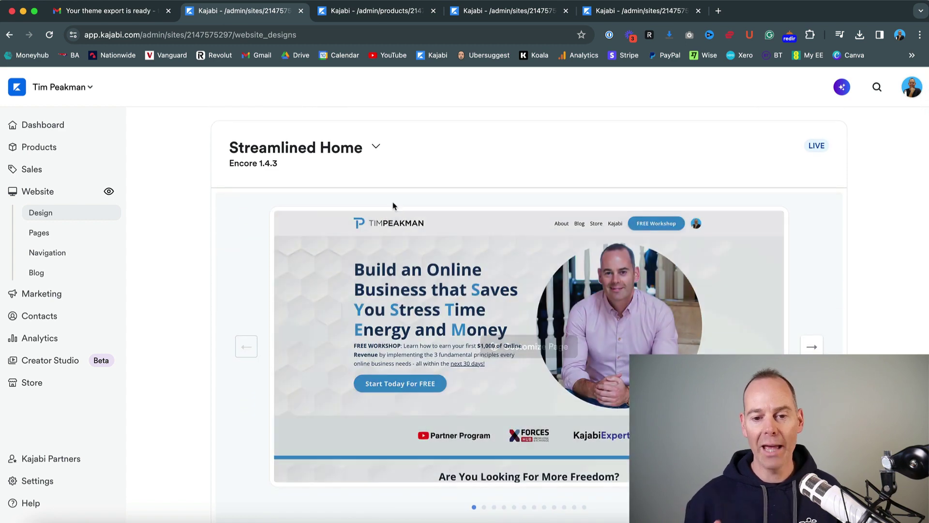
left_click(376, 147)
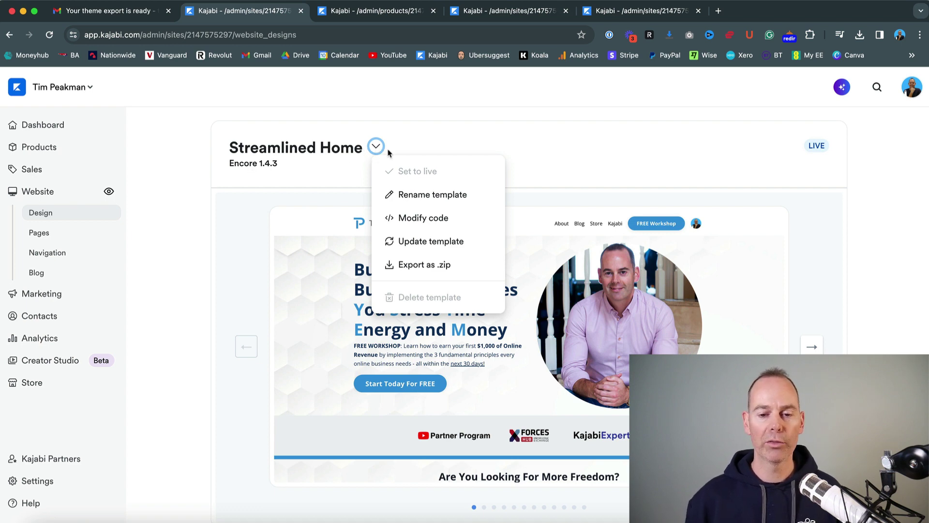
left_click(416, 148)
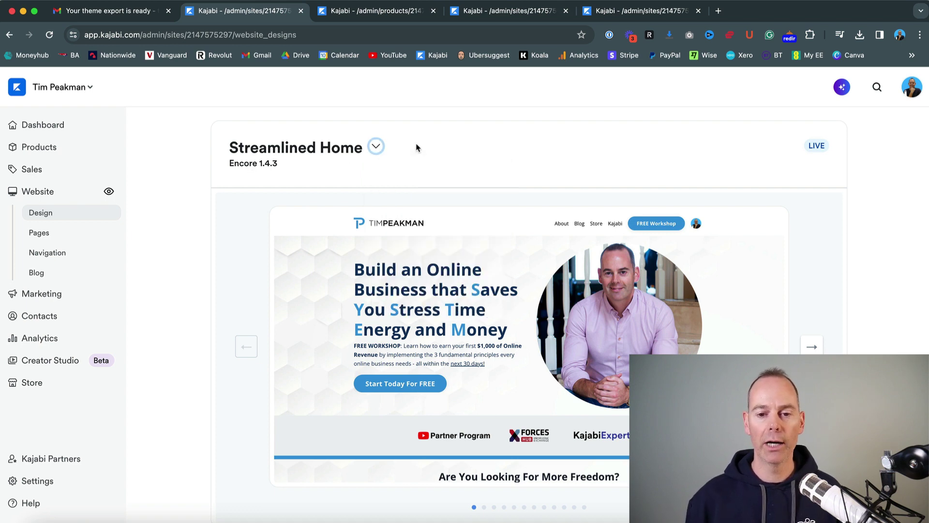
left_click(376, 147)
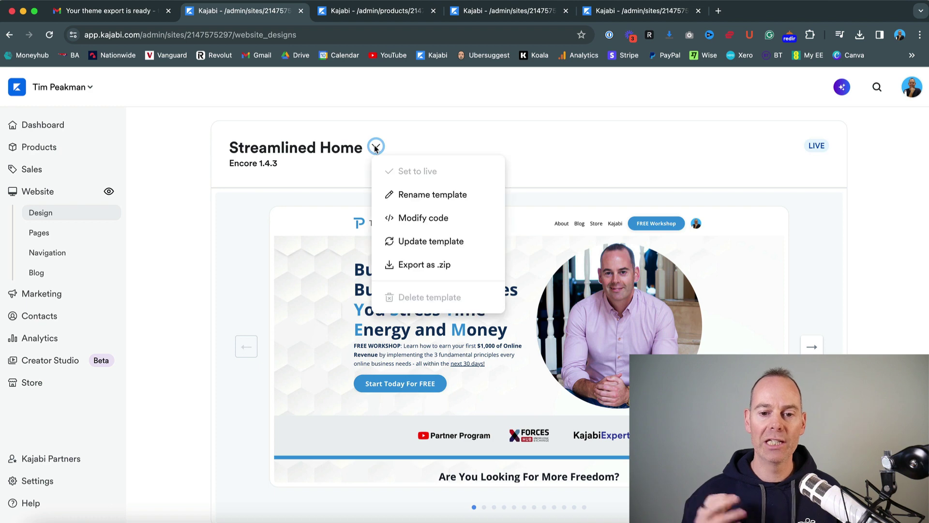
left_click(422, 265)
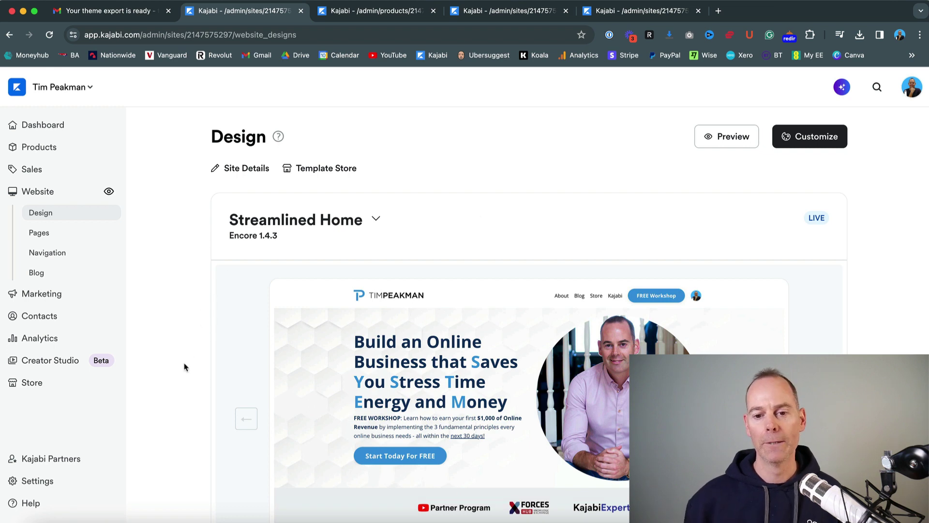
scroll(184, 367, "down", 6)
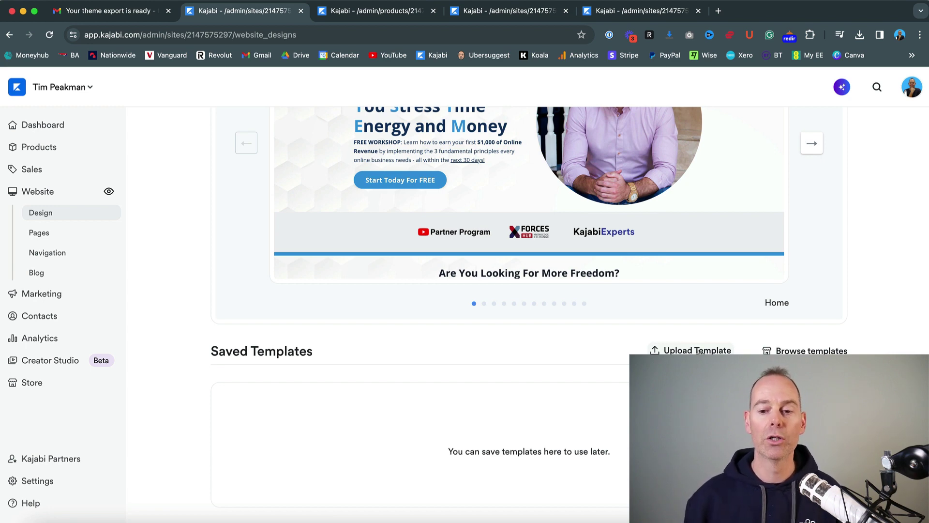
scroll(695, 351, "up", 6)
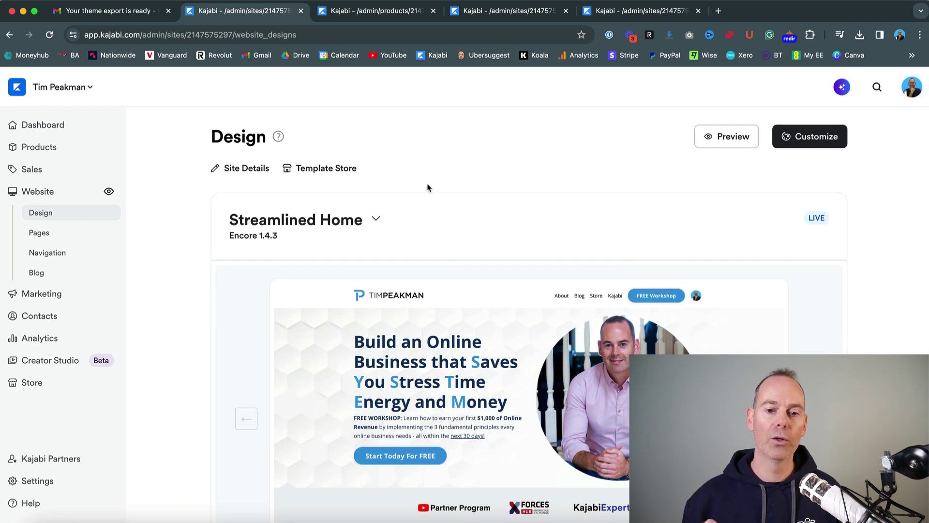
left_click(331, 170)
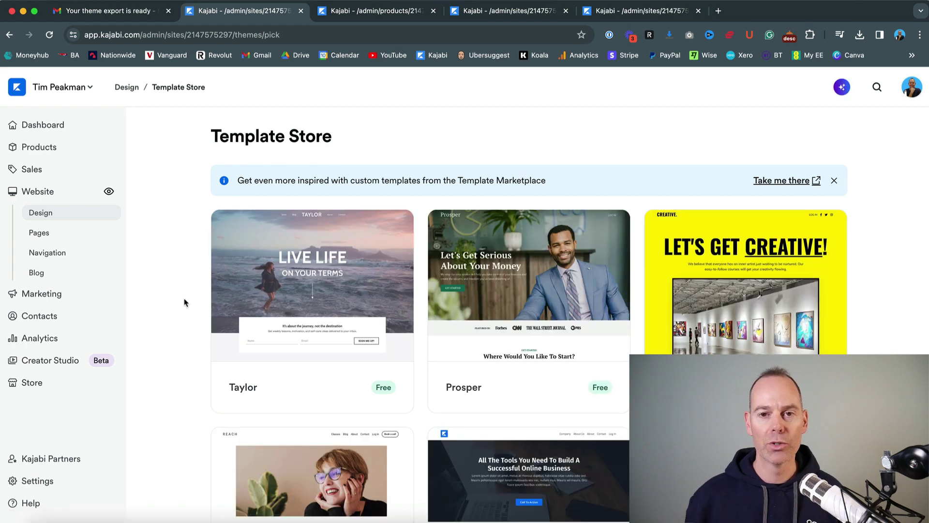
scroll(184, 303, "down", 10)
scroll(184, 302, "up", 10)
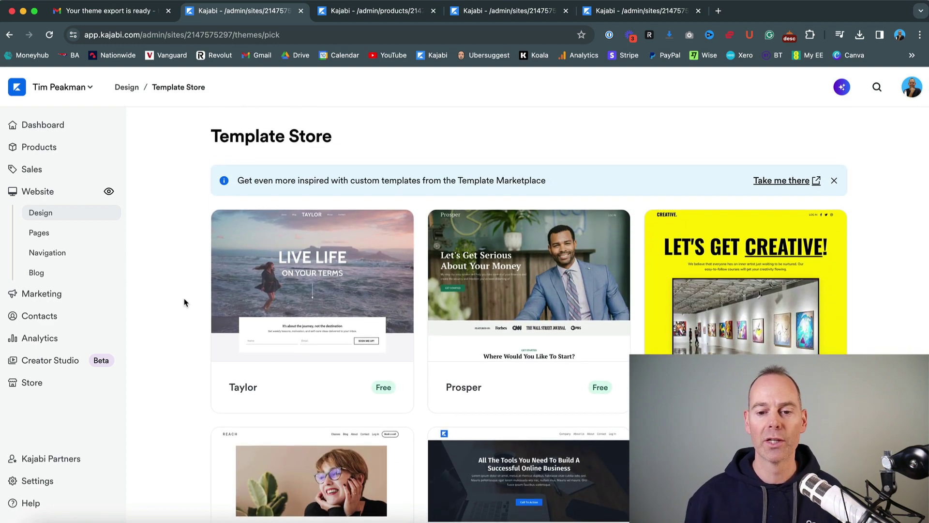
scroll(184, 302, "down", 5)
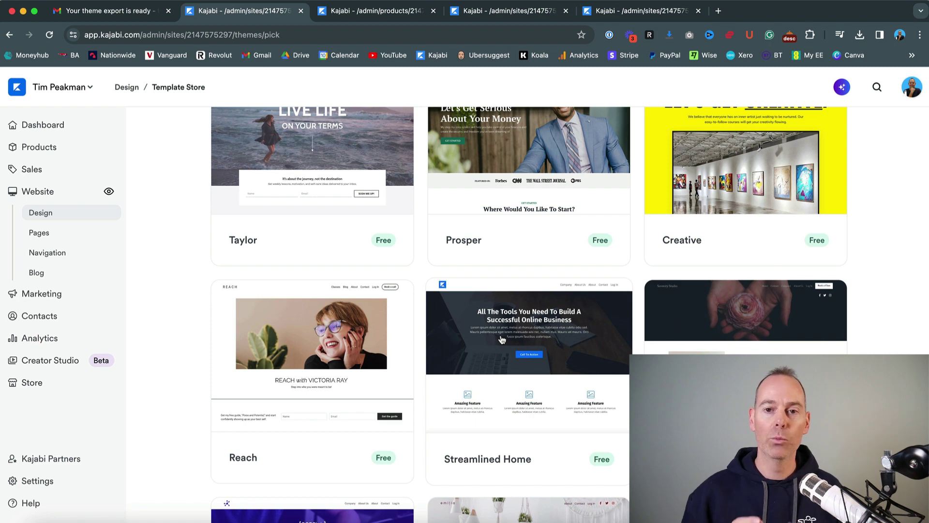
scroll(502, 340, "up", 5)
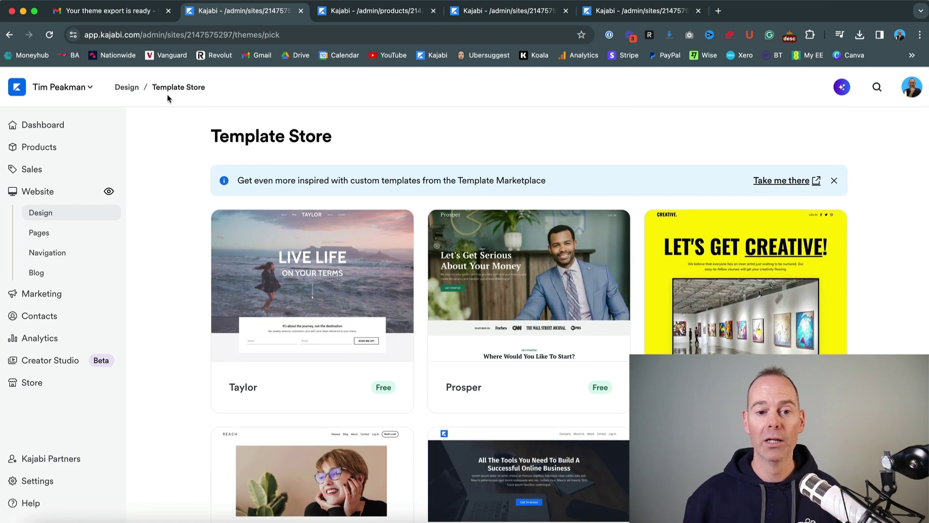
left_click(132, 87)
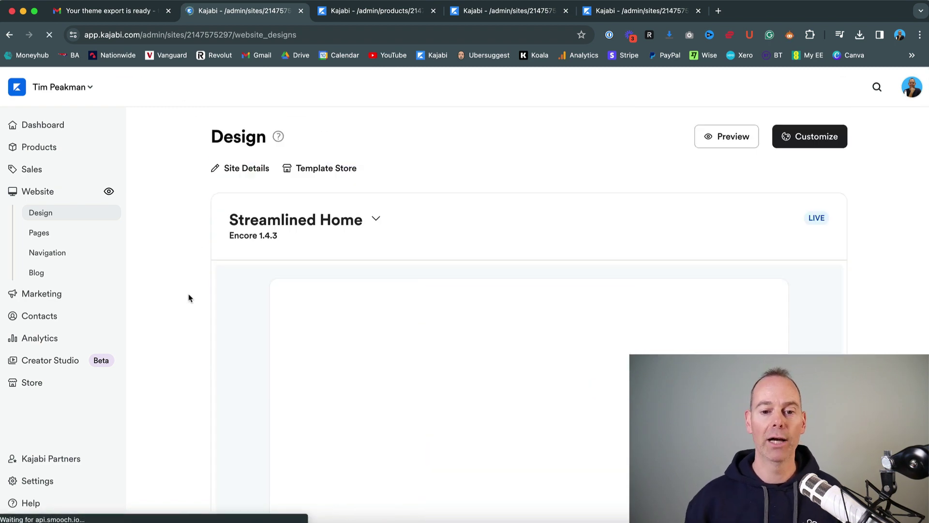
scroll(189, 297, "down", 5)
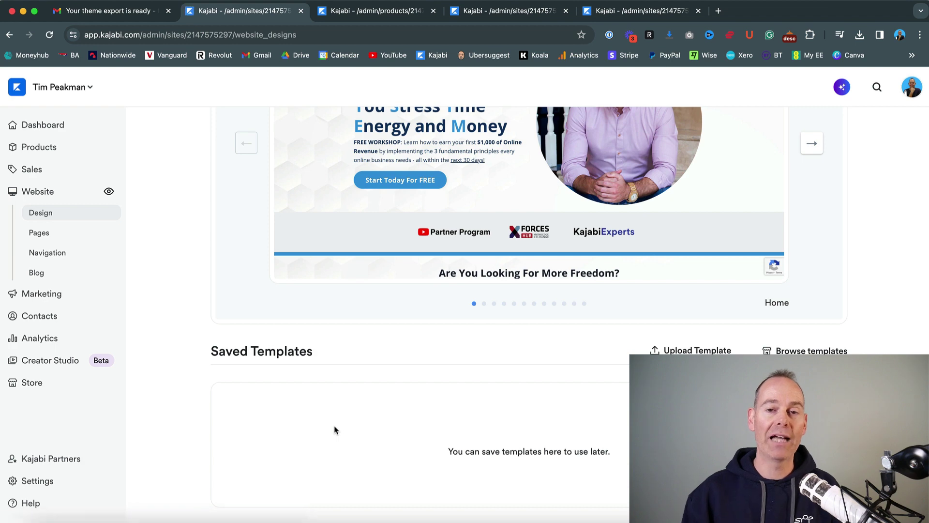
scroll(335, 430, "up", 5)
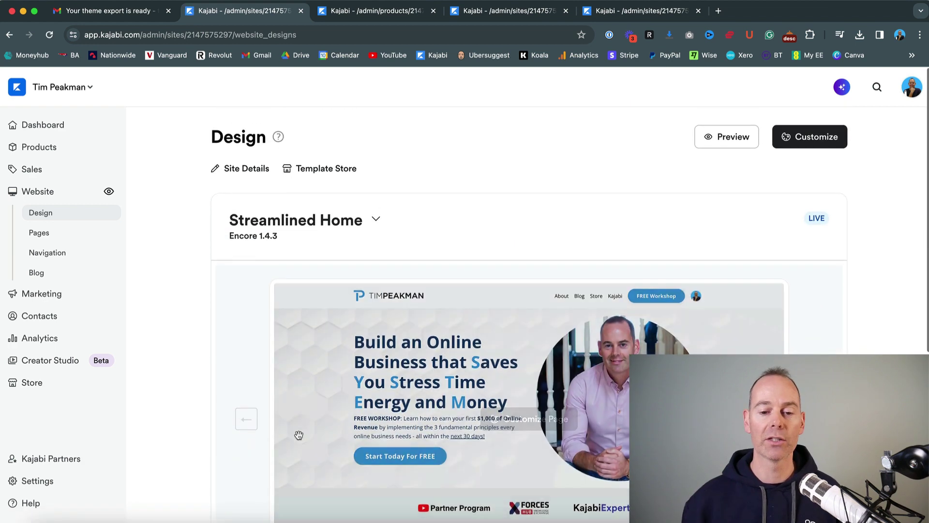
scroll(232, 383, "down", 2)
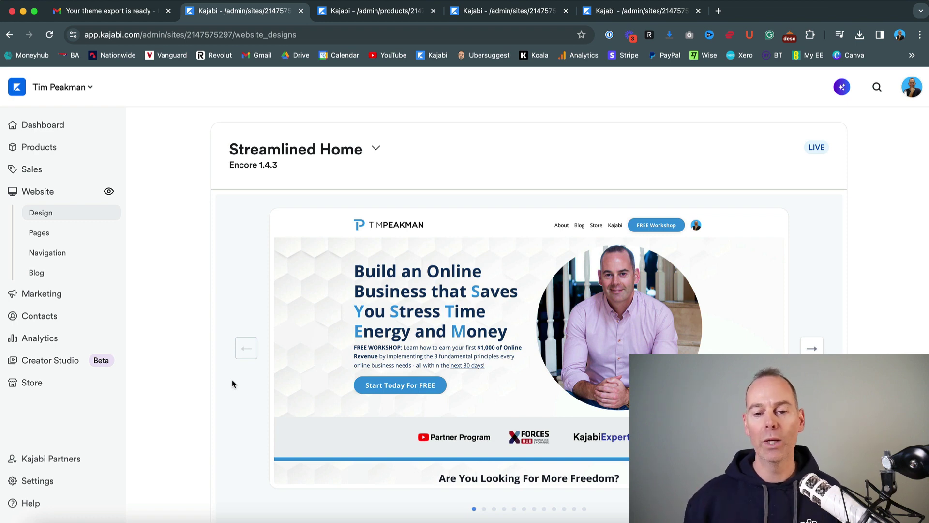
scroll(244, 285, "up", 2)
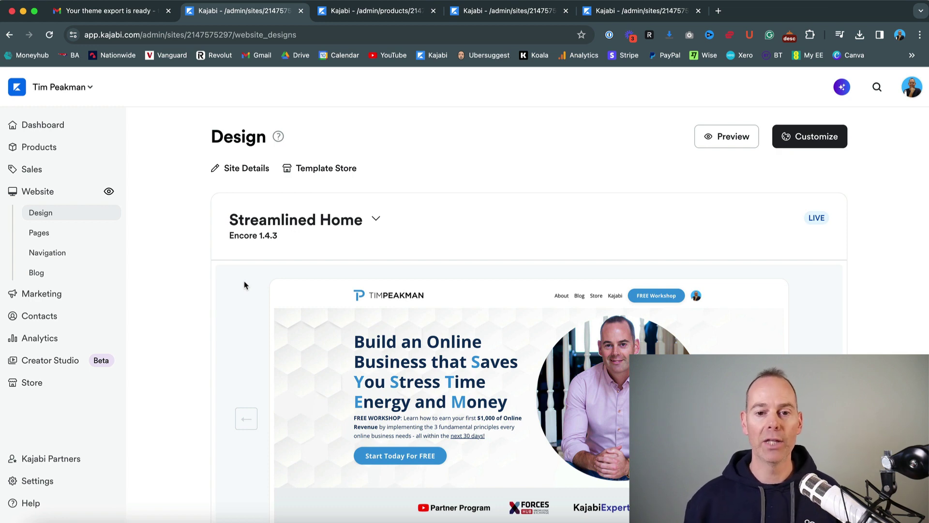
Step: Switch to the Kajabi Unboxed Customize page and check the Premier Product template's options
left_click(366, 13)
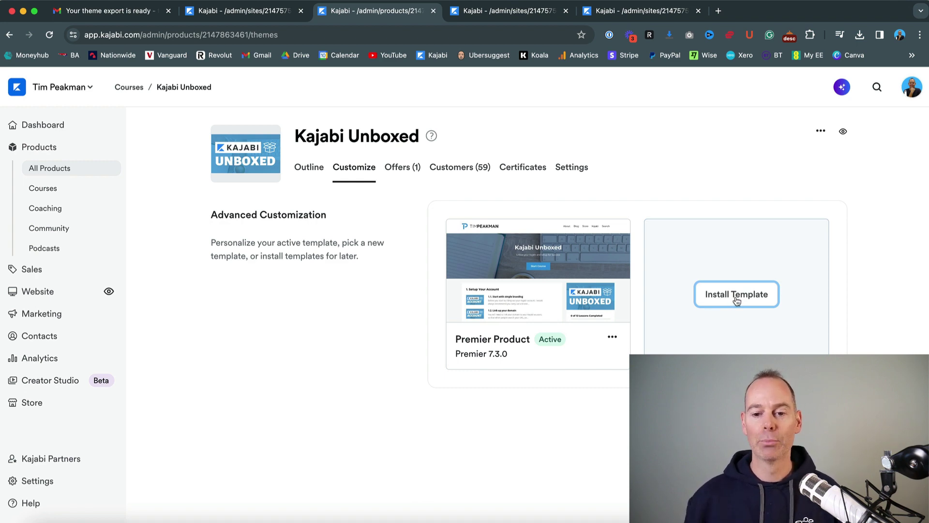
left_click(612, 337)
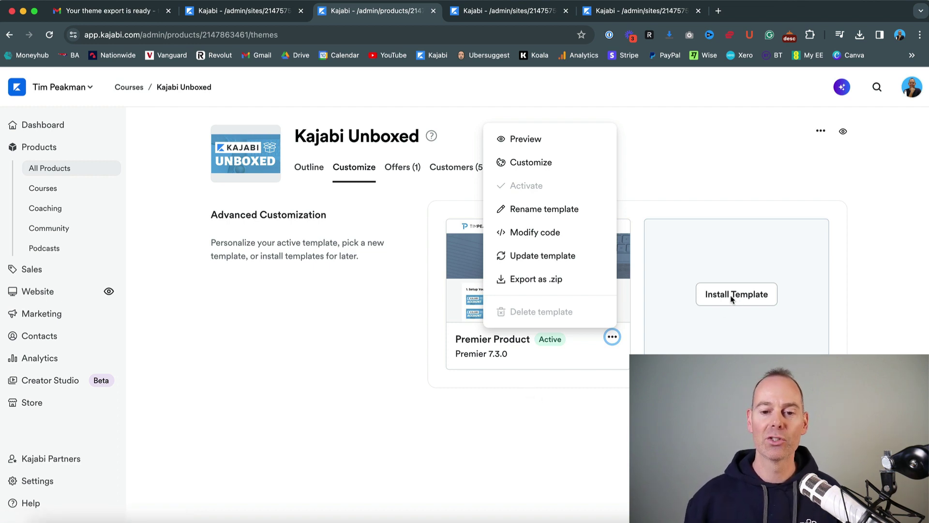
left_click(390, 311)
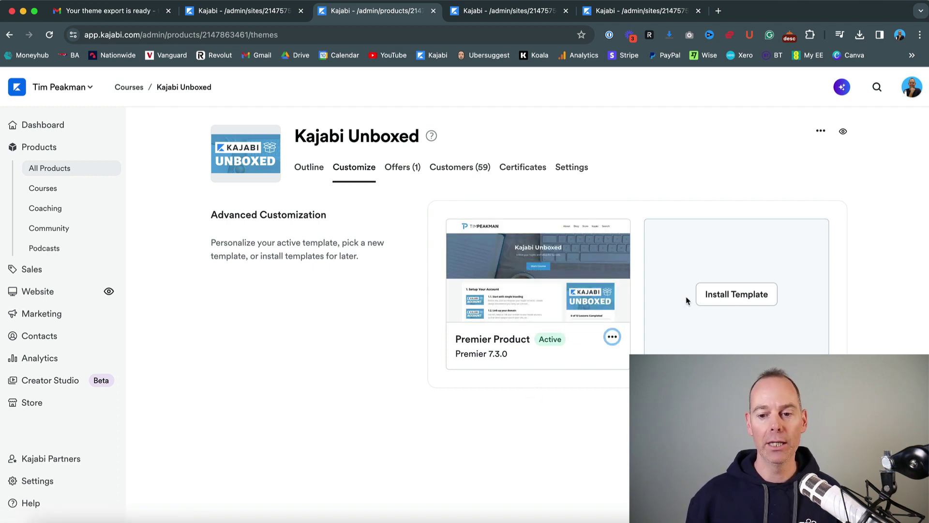
Step: Browse the templates available to install for the course, then close the window
left_click(726, 297)
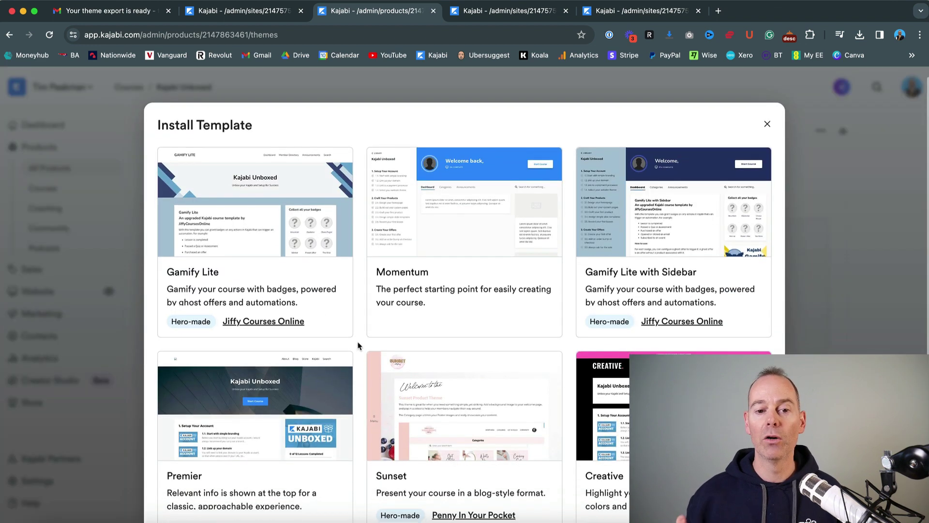
scroll(358, 345, "down", 5)
scroll(358, 345, "down", 2)
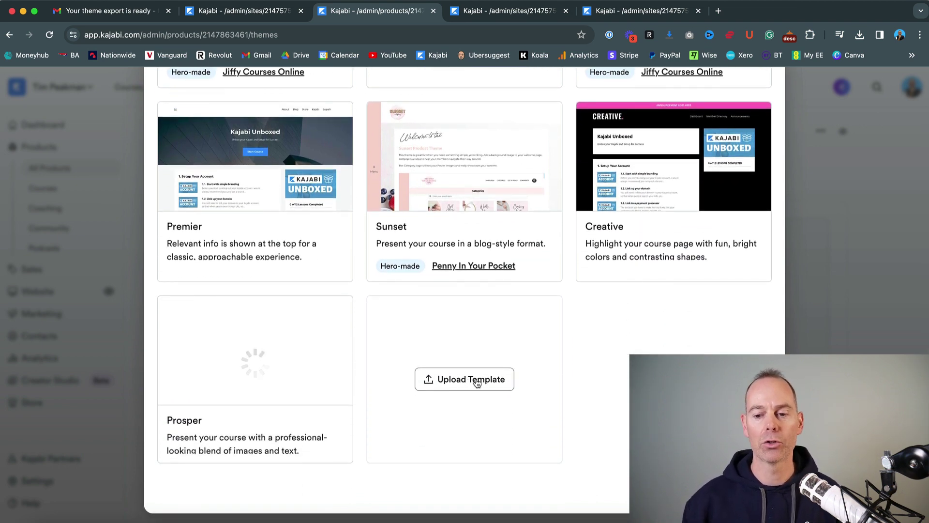
left_click(853, 315)
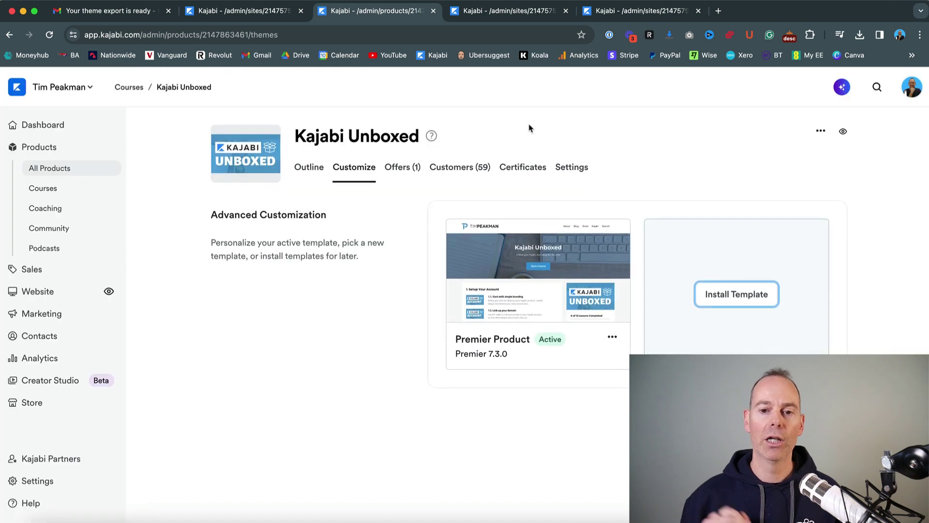
Step: Show the 13 landing pages and check the Coaching page's actions menu
left_click(491, 13)
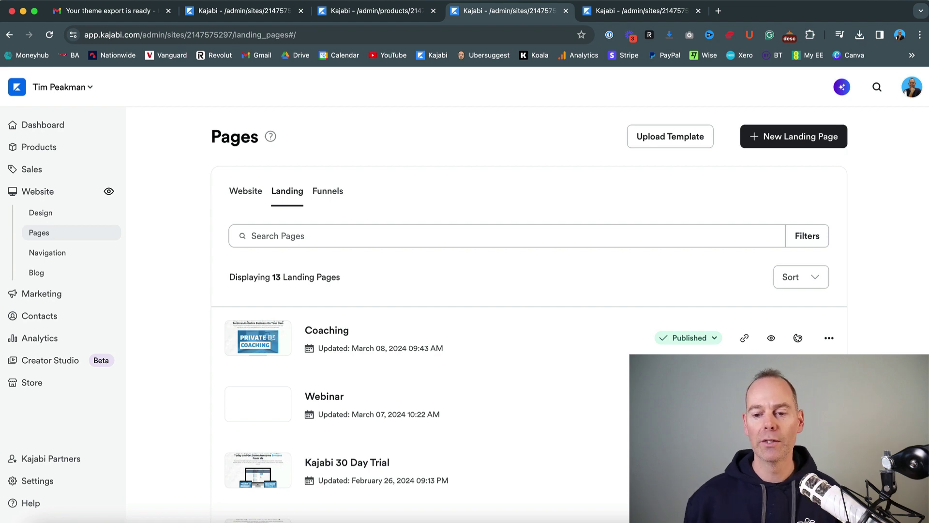
left_click(829, 338)
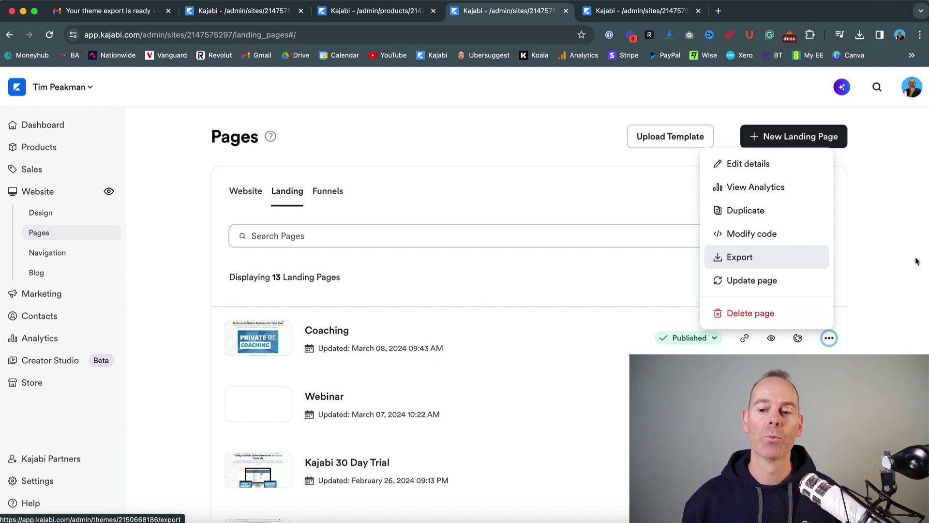
left_click(873, 270)
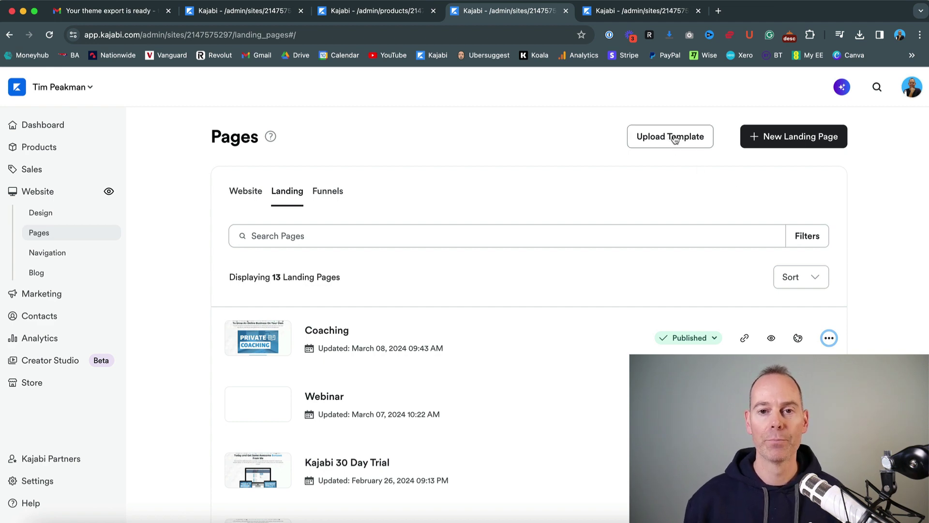
Step: Start a new landing page and look through the Sales, Podcast and Link in bio templates
left_click(794, 140)
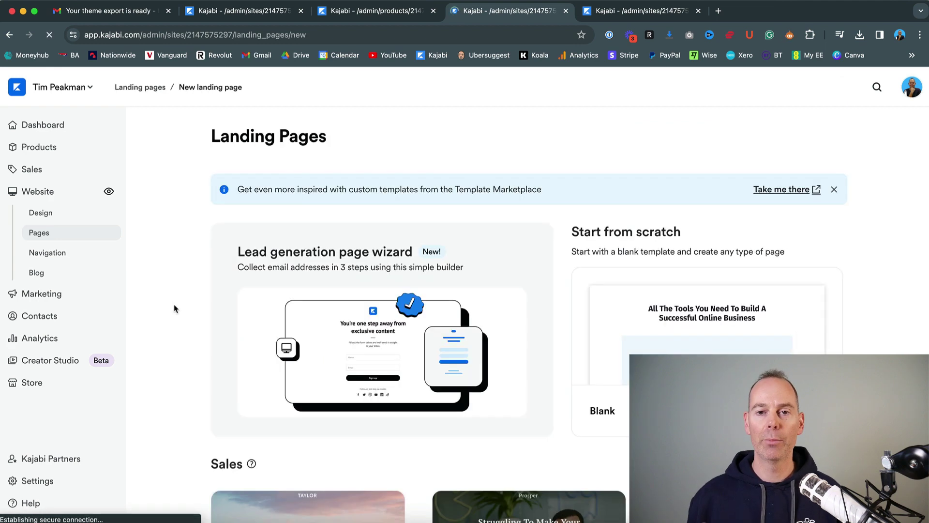
scroll(175, 309, "down", 12)
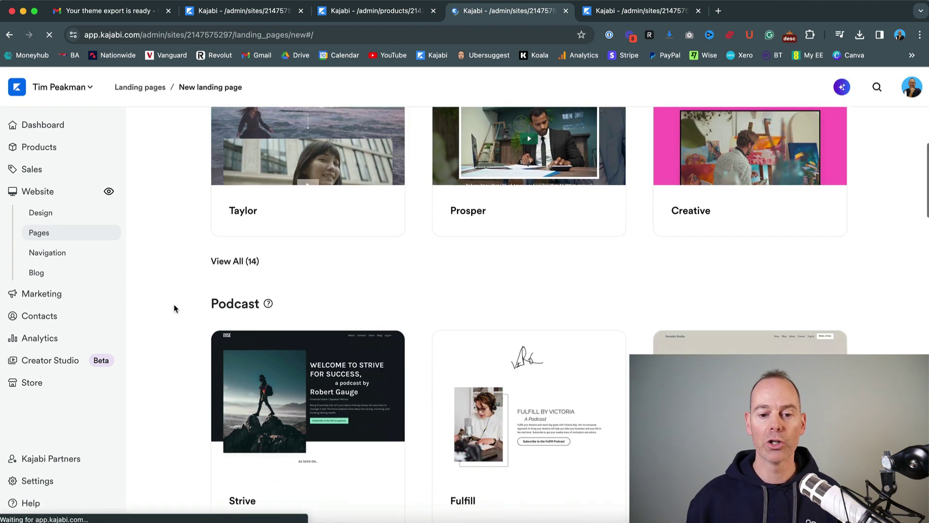
scroll(175, 309, "down", 5)
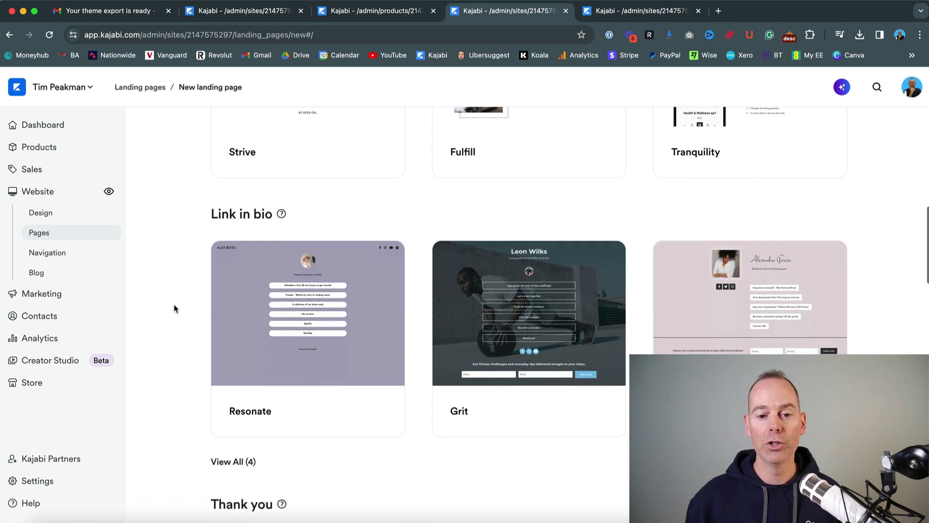
scroll(175, 309, "up", 8)
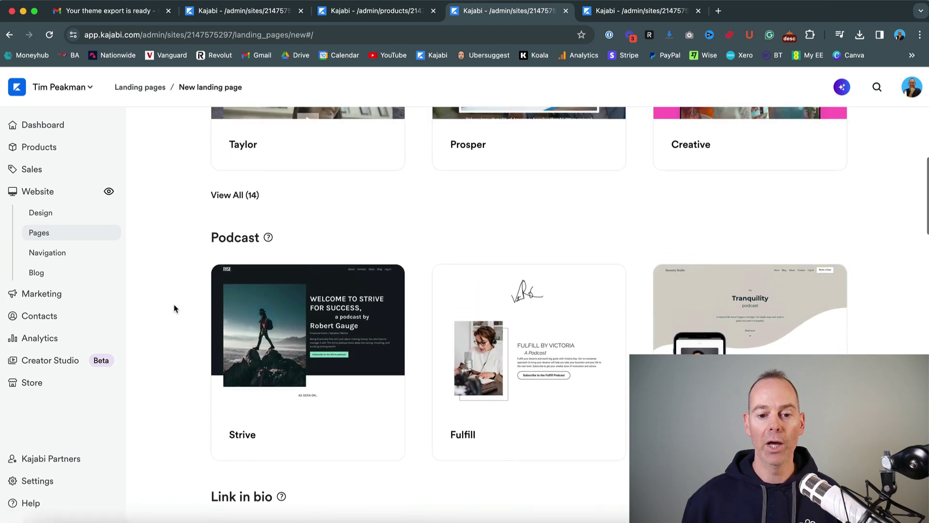
scroll(175, 309, "up", 6)
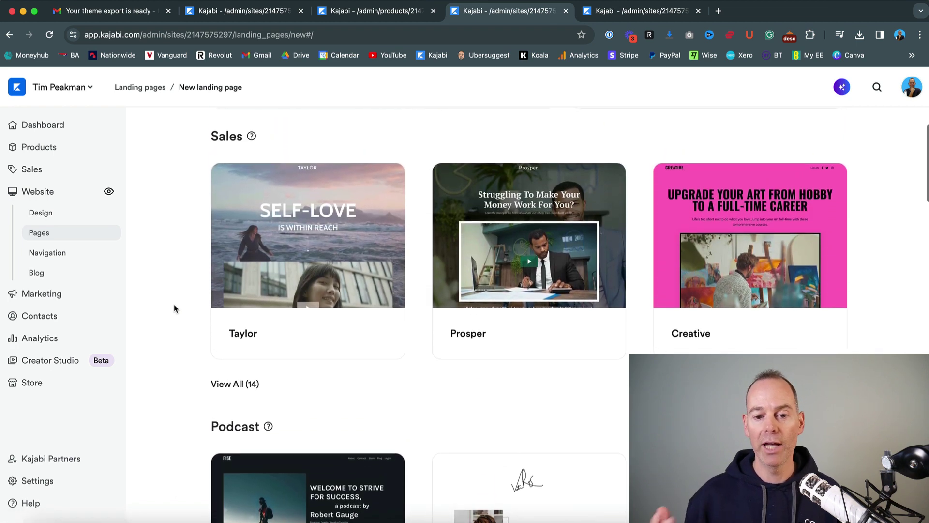
scroll(175, 309, "up", 4)
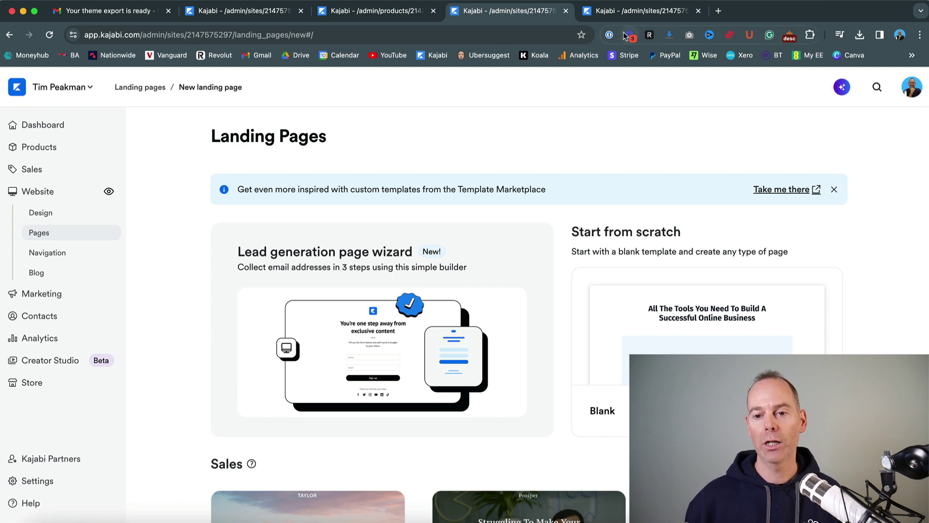
Step: Save streamlined-home-1710277669.zip to Downloads from the 'Your theme export is ready' email
left_click(627, 11)
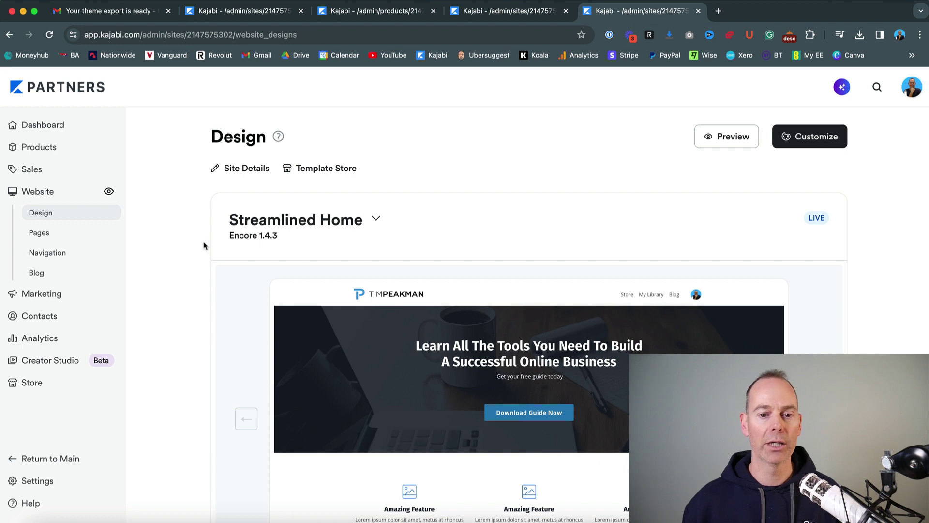
scroll(176, 282, "down", 5)
scroll(175, 282, "up", 4)
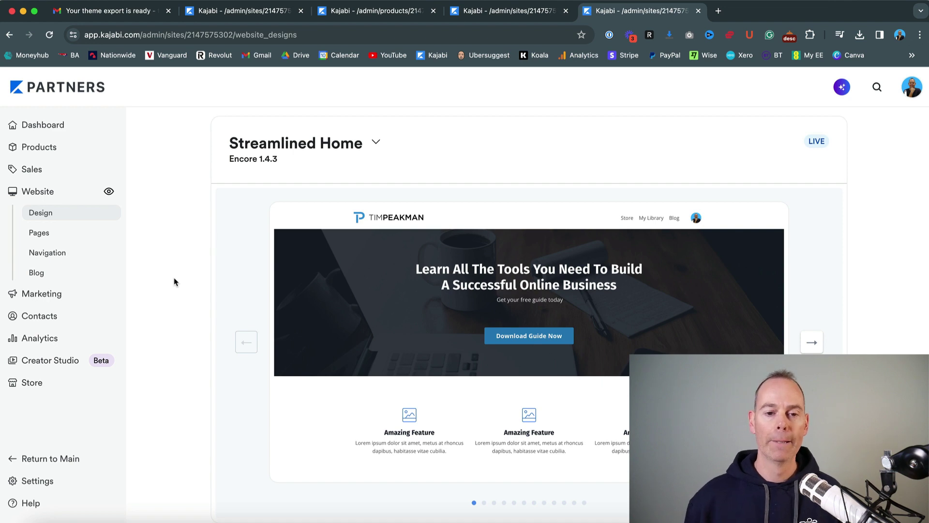
left_click(93, 10)
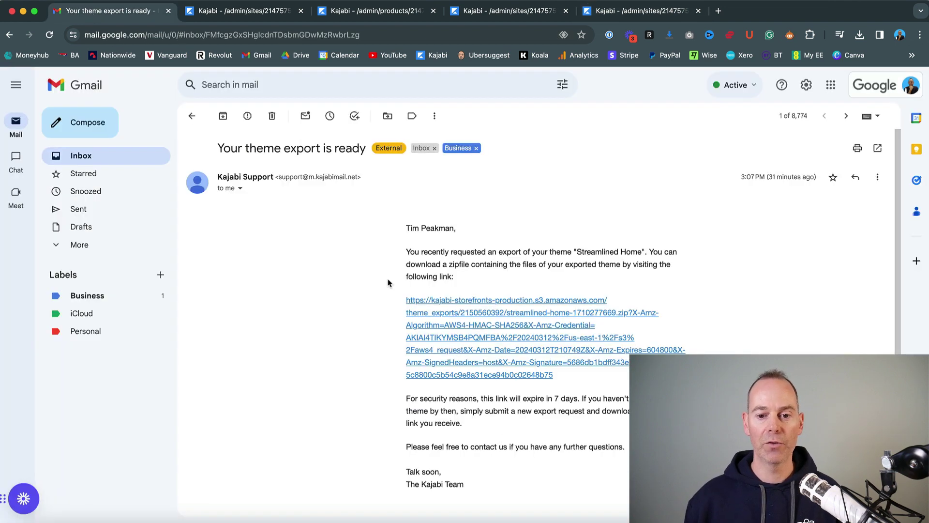
left_click(454, 314)
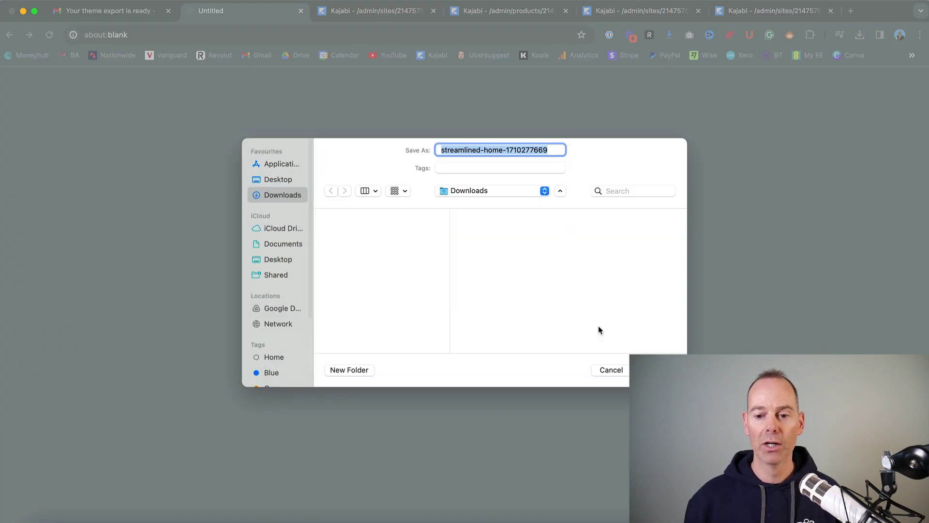
key("Return")
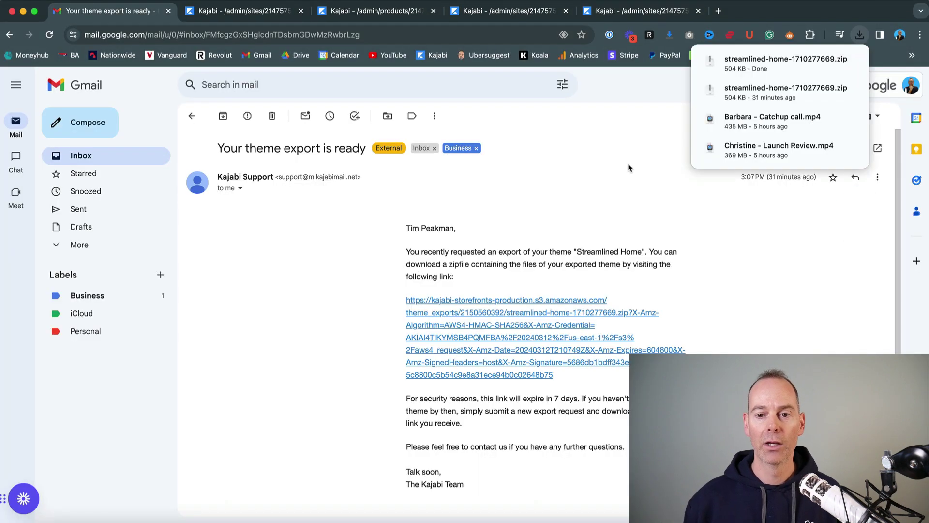
Step: Upload streamlined-home-1710277669.zip from Downloads as a template under Saved Templates
left_click(619, 17)
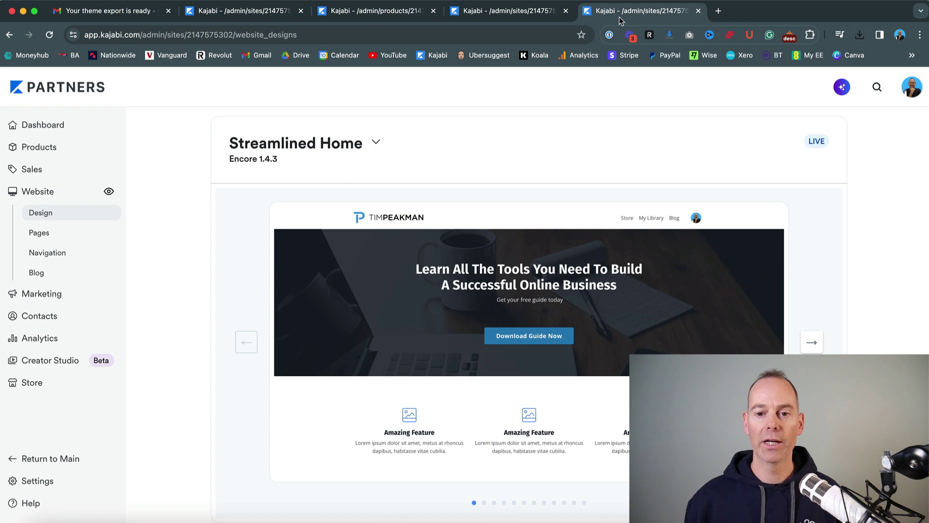
scroll(170, 336, "down", 5)
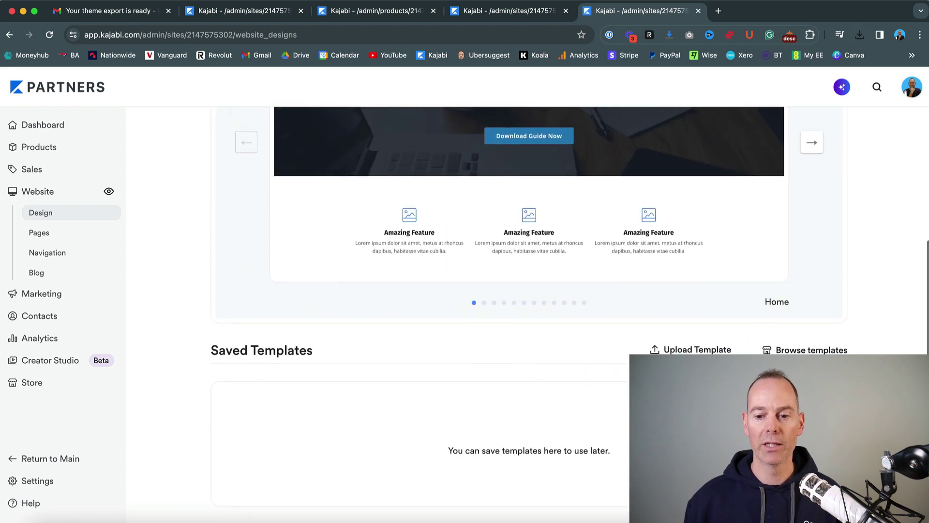
left_click(692, 349)
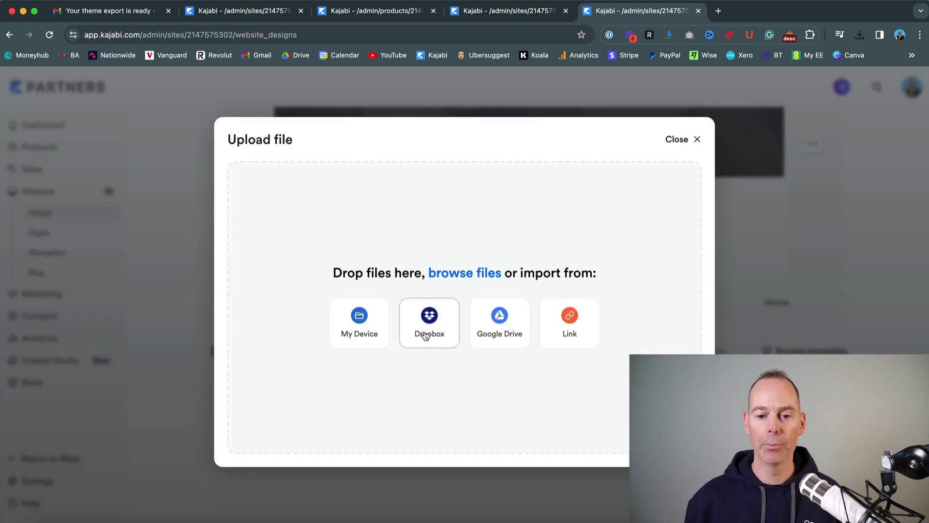
left_click(359, 322)
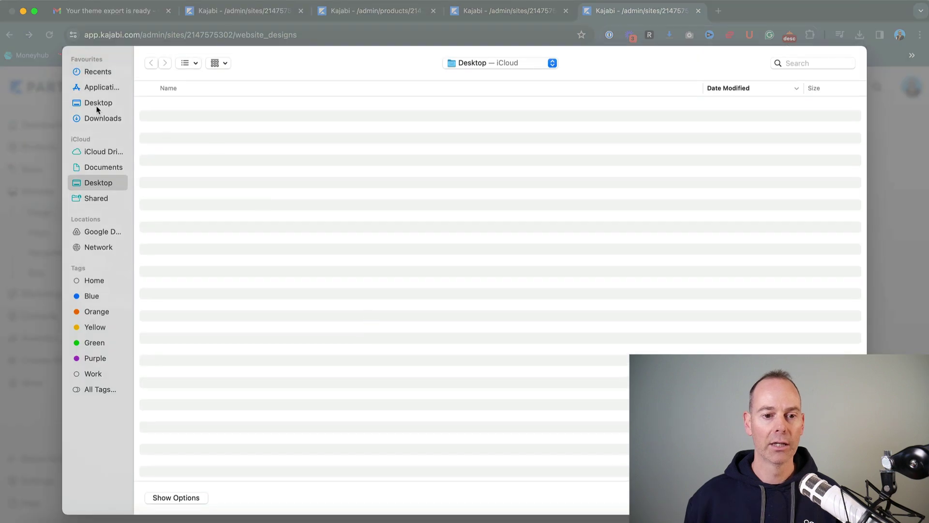
left_click(97, 104)
left_click(97, 118)
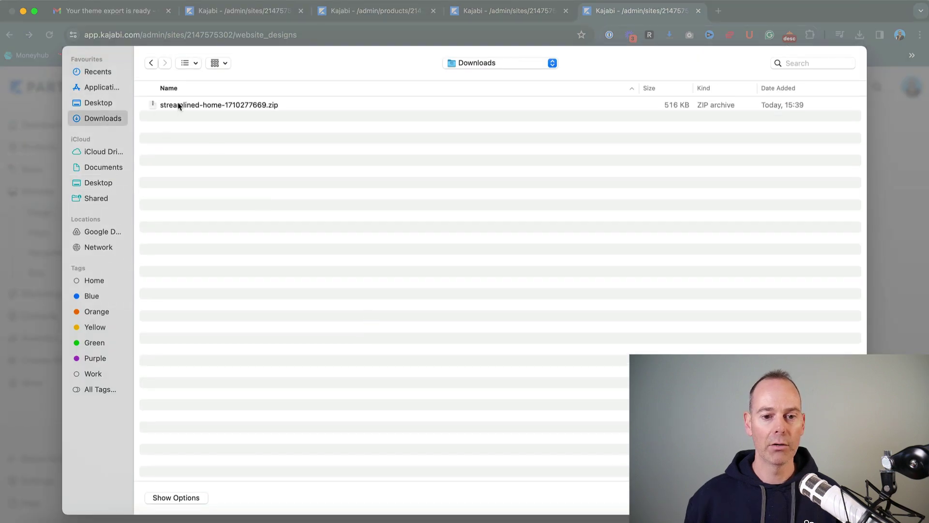
double_click(178, 105)
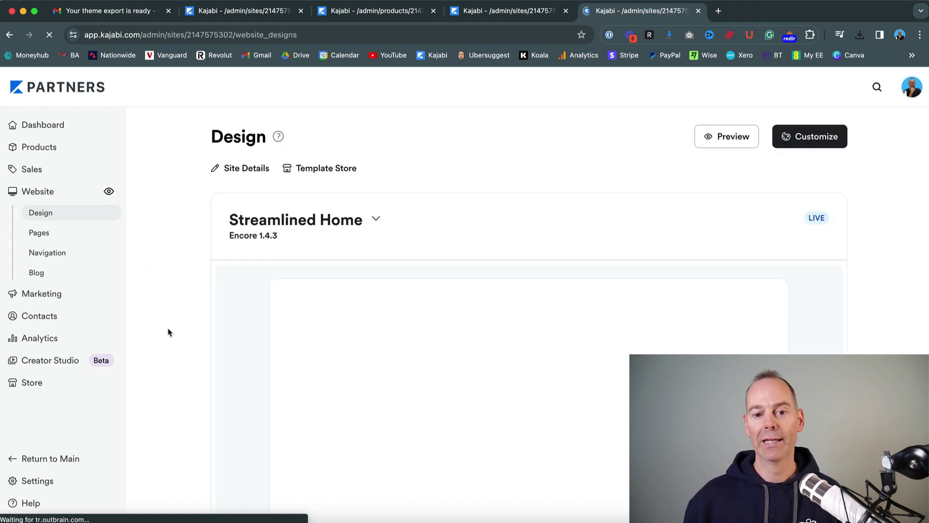
Step: Scroll to Saved Templates to confirm the new Streamlined Home (Encore 1.4.3) card
scroll(169, 350, "down", 3)
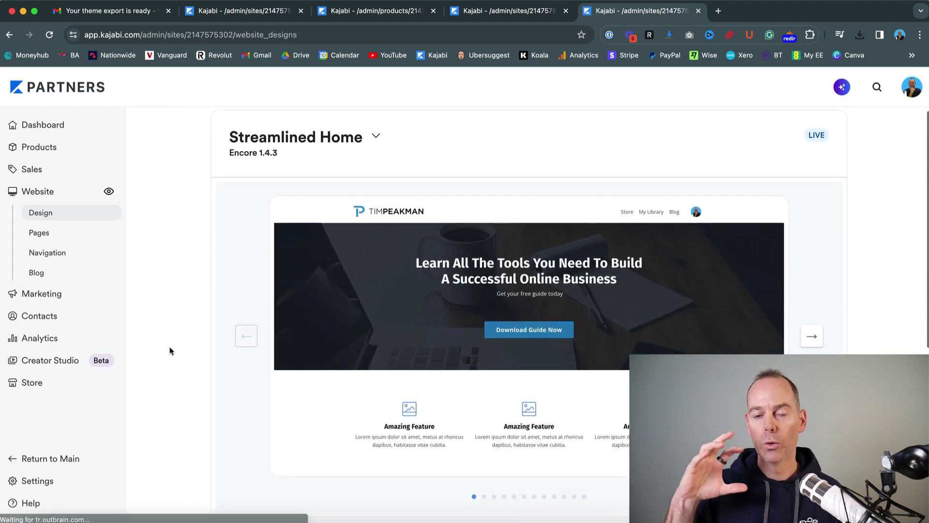
scroll(170, 350, "down", 10)
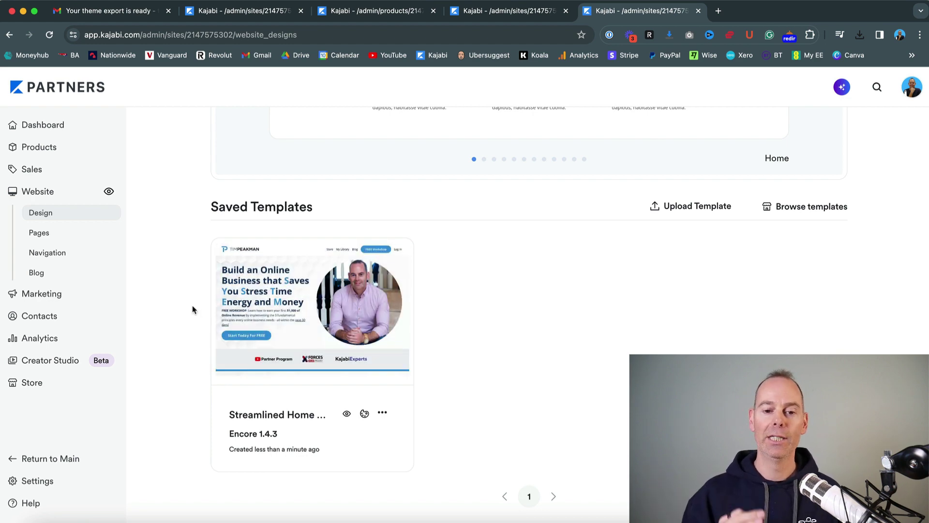
Step: Set the uploaded Streamlined Home (Encore 1.4.3) template to live
left_click(383, 412)
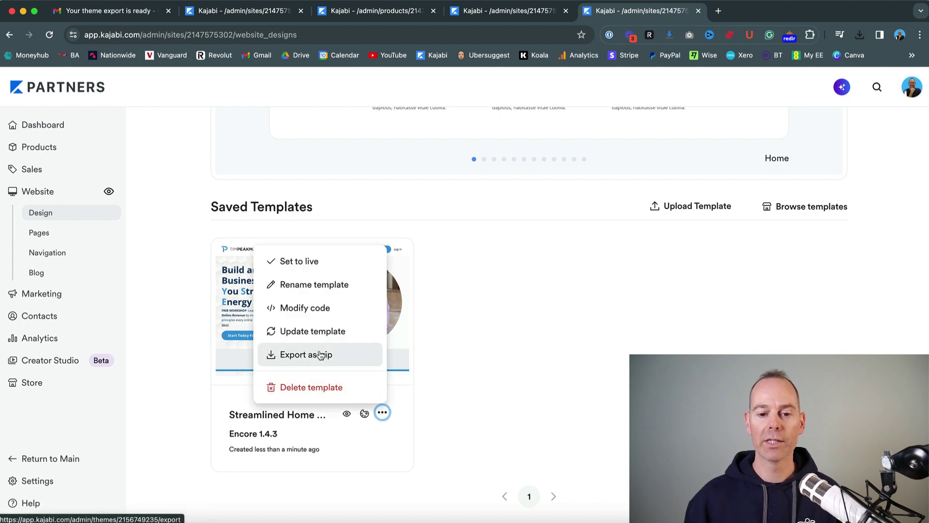
left_click(300, 270)
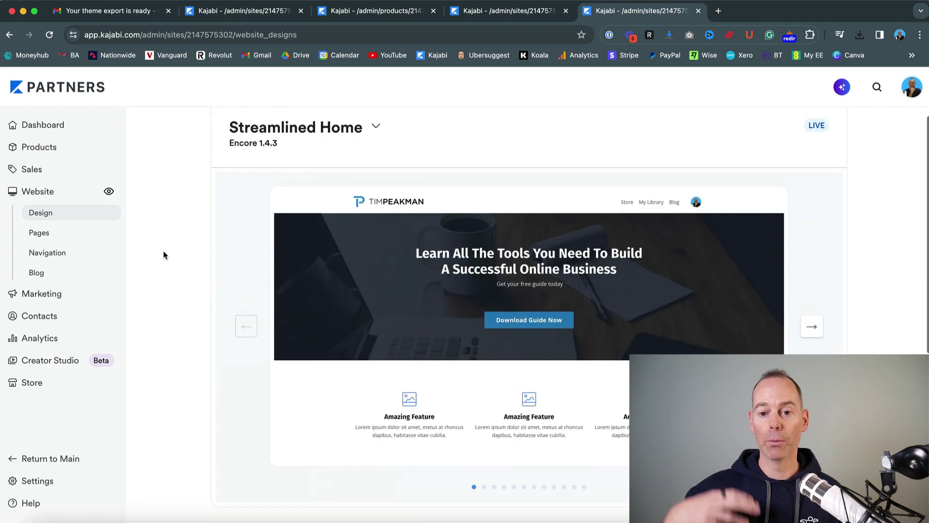
scroll(164, 255, "down", 2)
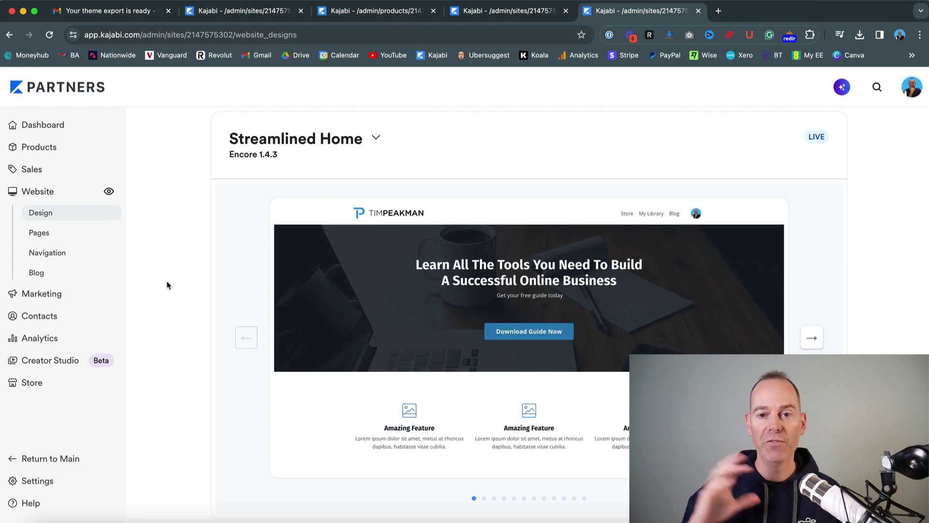
Step: Go to Store > Custom Templates to reach templates.kajabi.com in a new tab
left_click(35, 384)
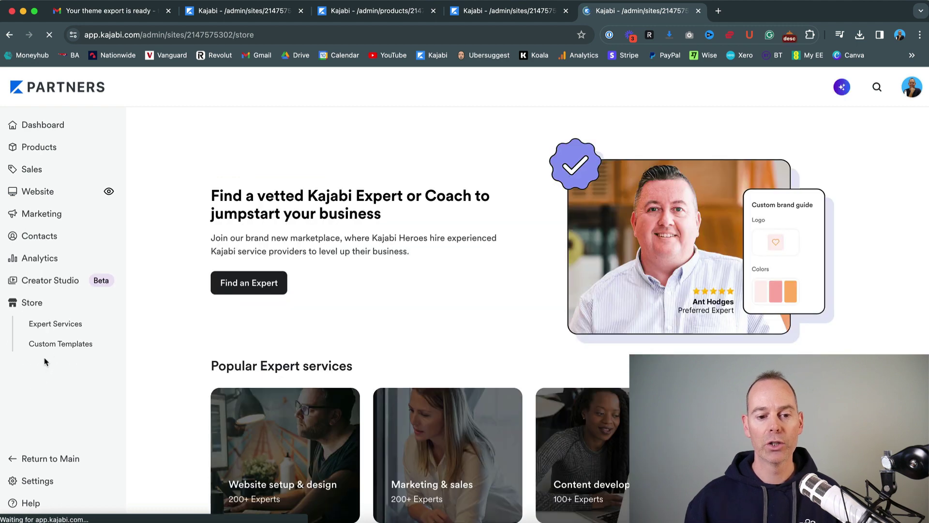
left_click(57, 343)
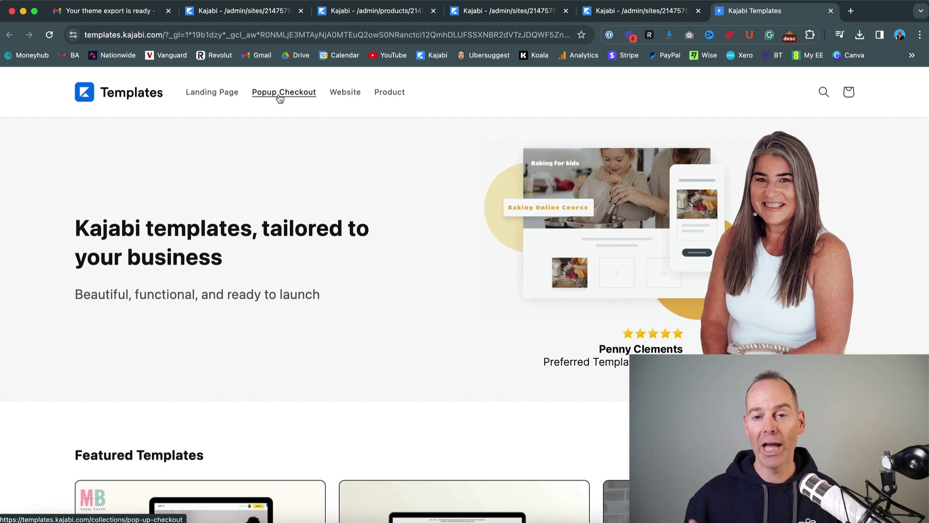
Step: Filter to Landing Page templates and view the Arwyn Sacred Geometry Waitlist Page listing ($33.77)
left_click(213, 94)
scroll(43, 343, "down", 3)
scroll(44, 342, "down", 10)
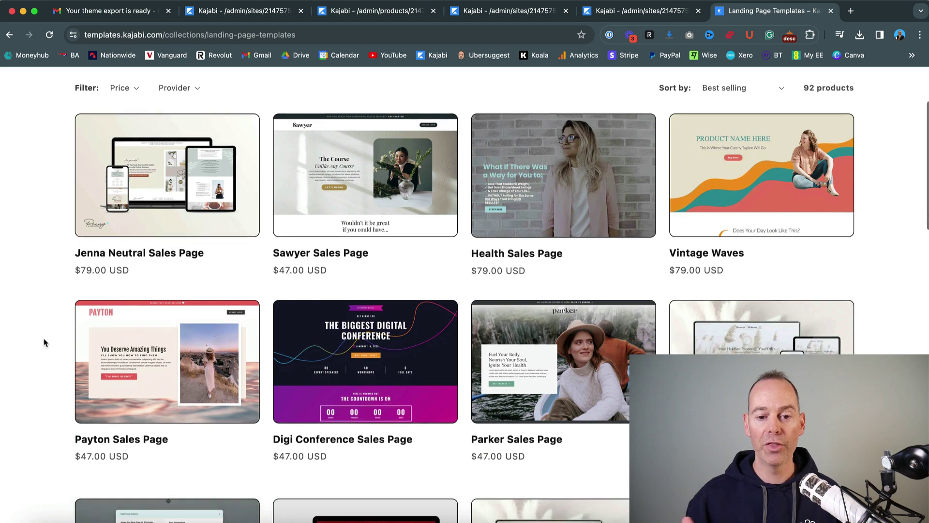
scroll(44, 342, "down", 12)
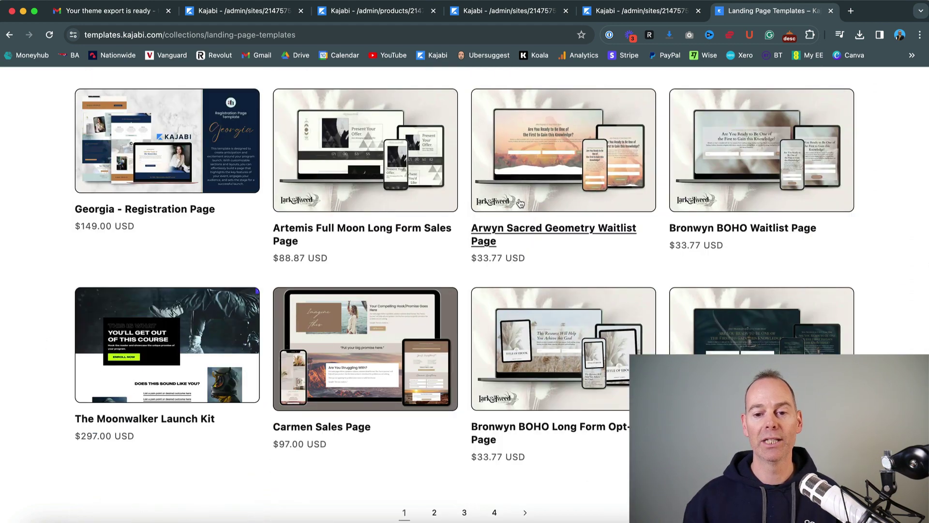
left_click(474, 240)
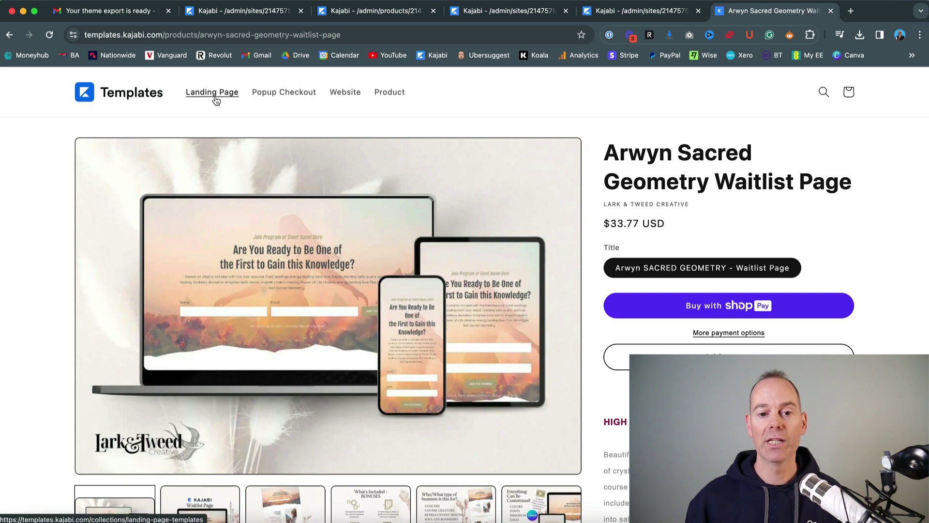
Step: Browse the Website templates grid and open the Realty Rebels 18-Page Website Template listing ($397.00)
left_click(350, 95)
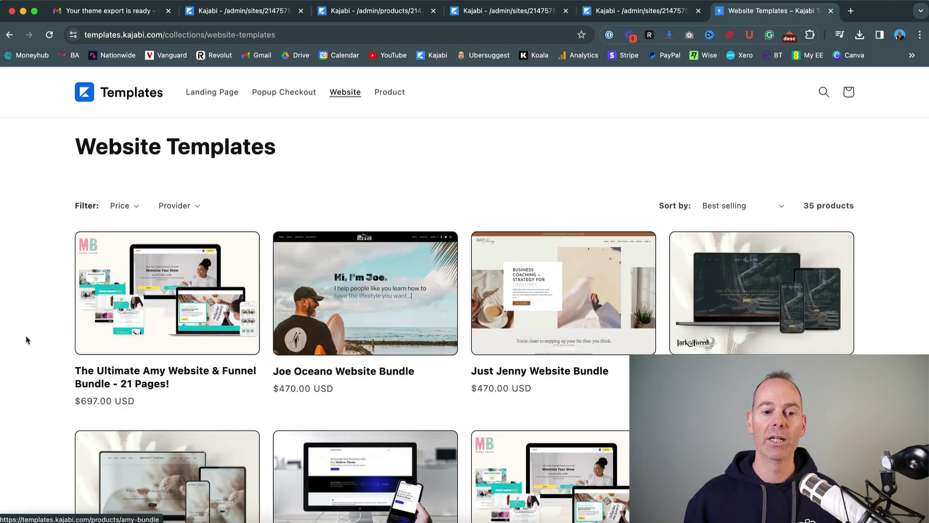
scroll(37, 360, "down", 2)
scroll(36, 360, "down", 6)
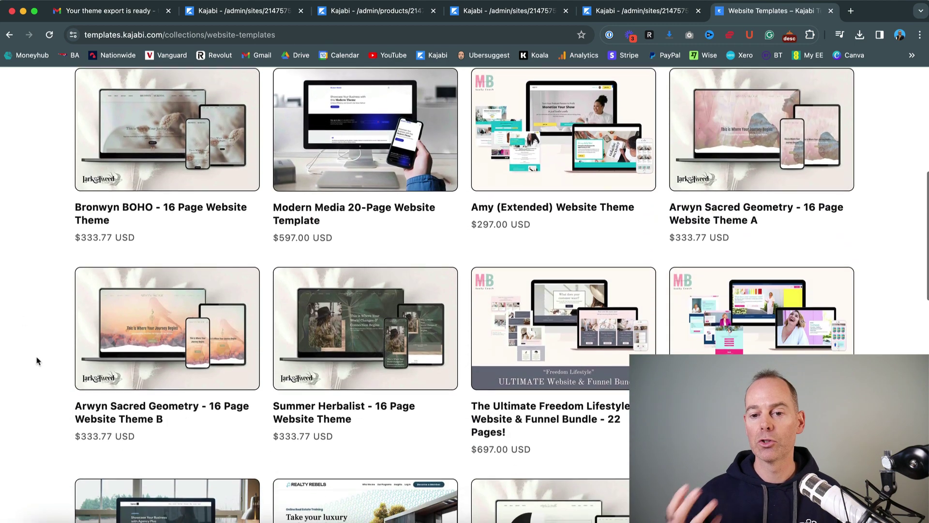
scroll(36, 361, "down", 4)
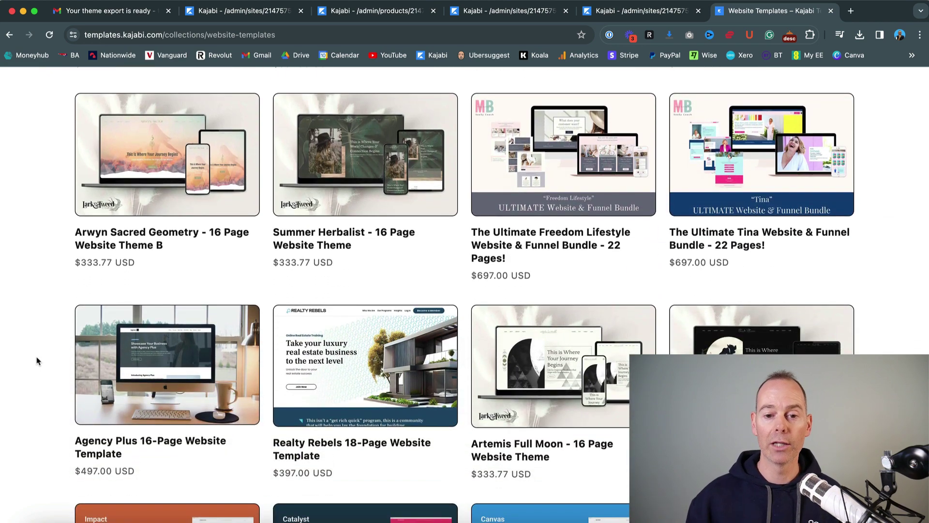
scroll(36, 361, "down", 2)
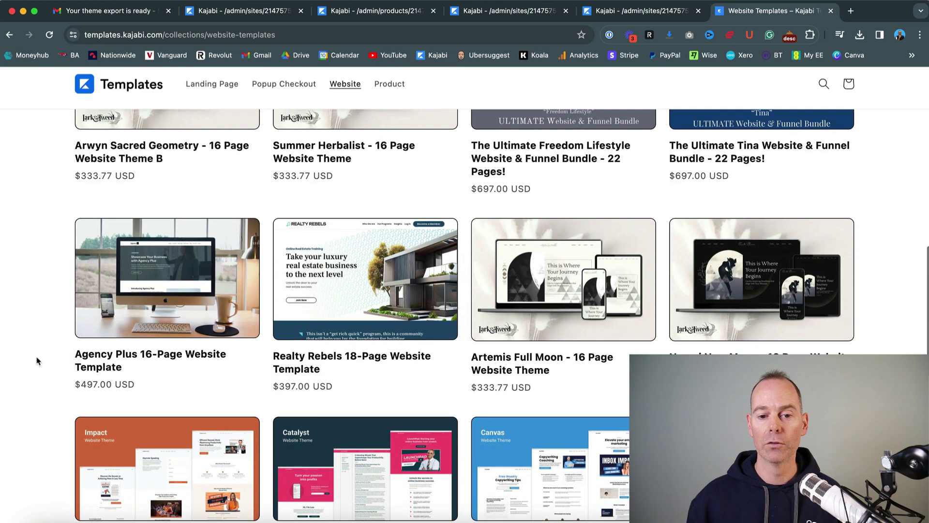
left_click(292, 360)
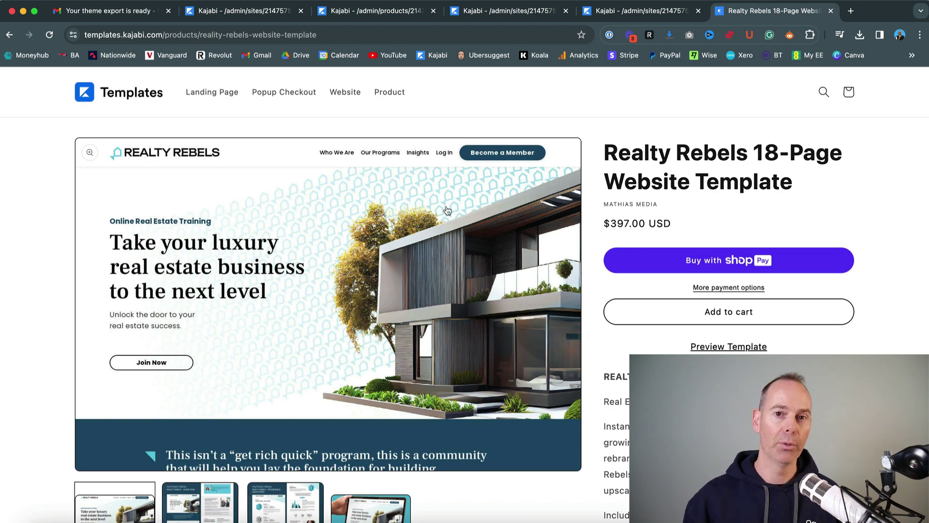
Step: Scroll through the Product templates, then show the three Popup Checkout templates ($65.00–$79.00)
left_click(400, 95)
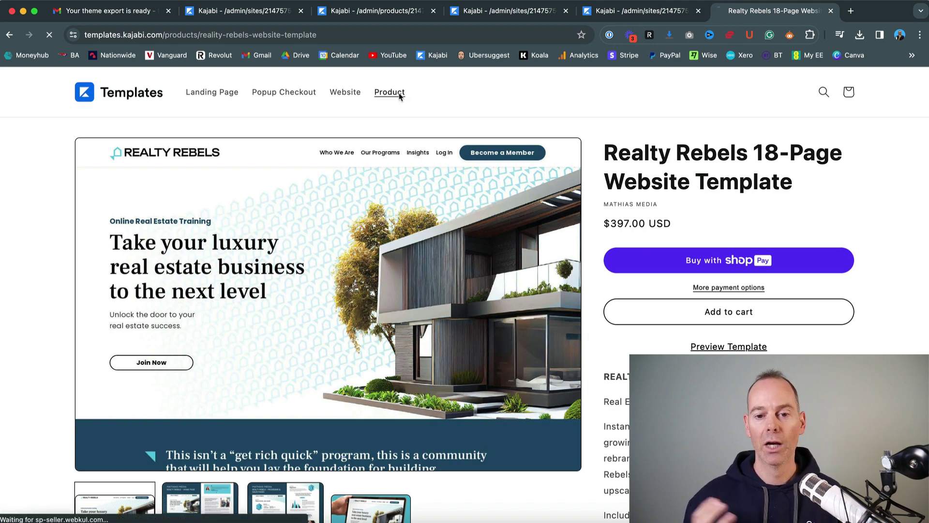
scroll(42, 408, "down", 1)
scroll(41, 408, "down", 4)
scroll(41, 408, "down", 2)
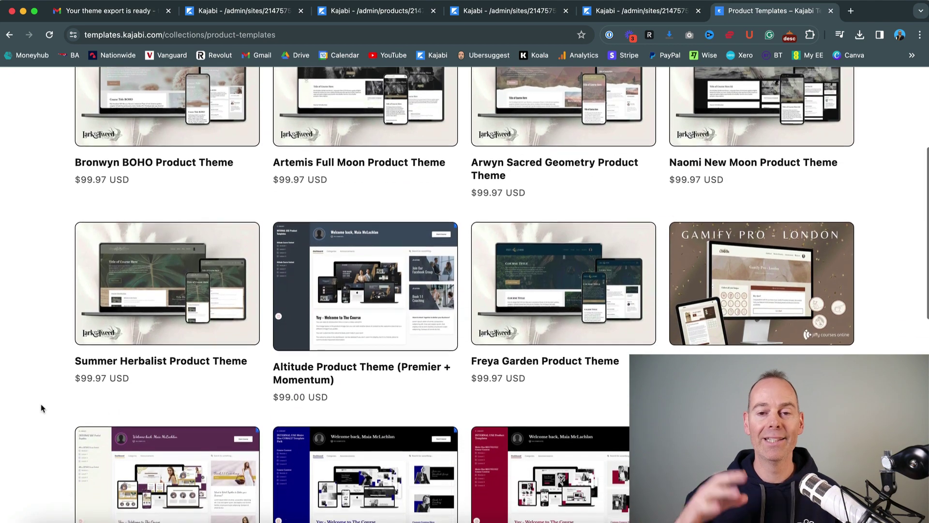
scroll(41, 404, "down", 3)
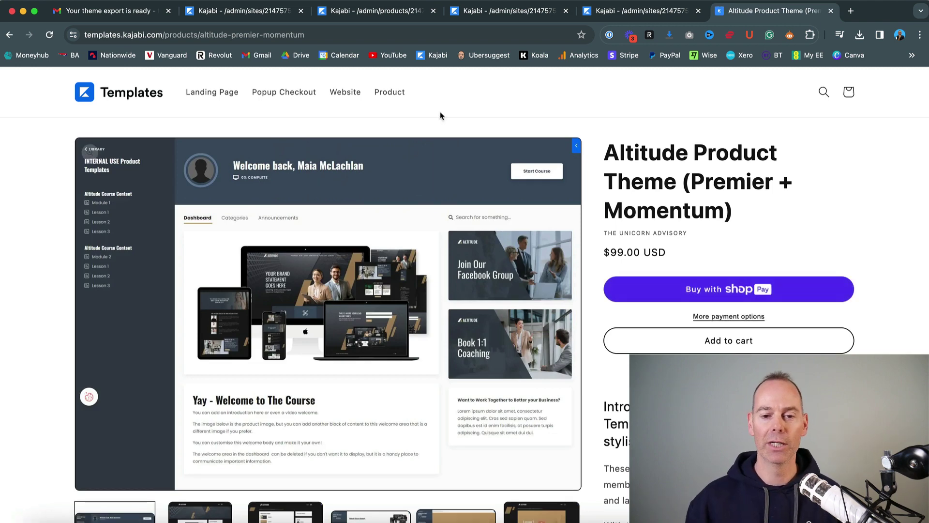
left_click(294, 97)
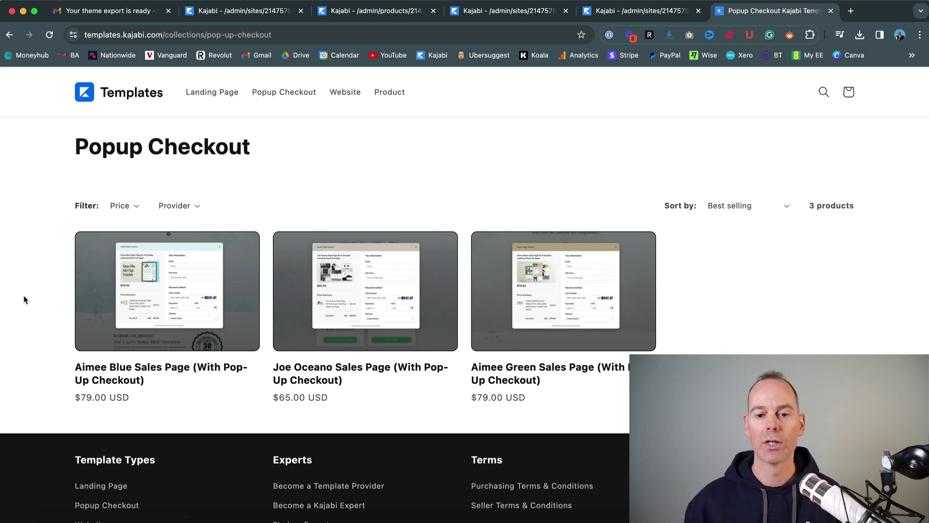
Step: Open the $65.00 Joe Oceano Sales Page (With Pop-Up Checkout) listing by Penny In Your Pocket
left_click(308, 379)
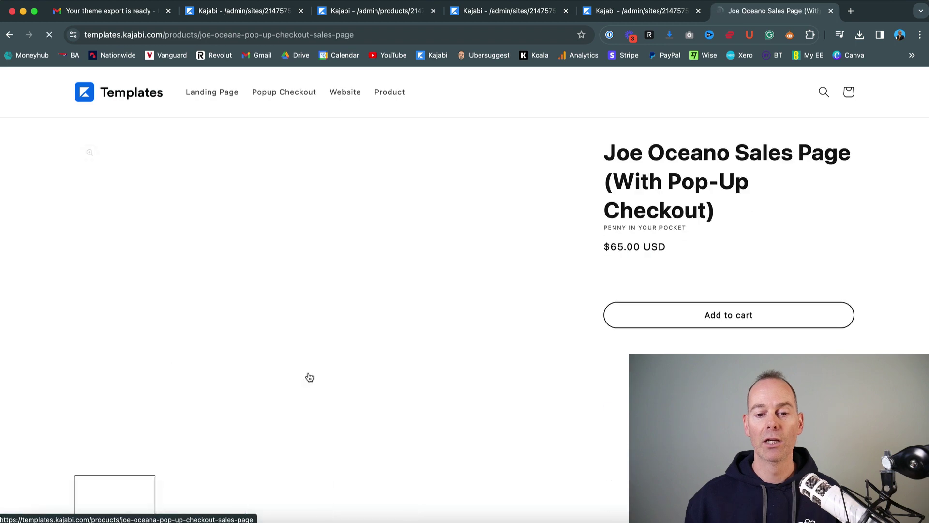